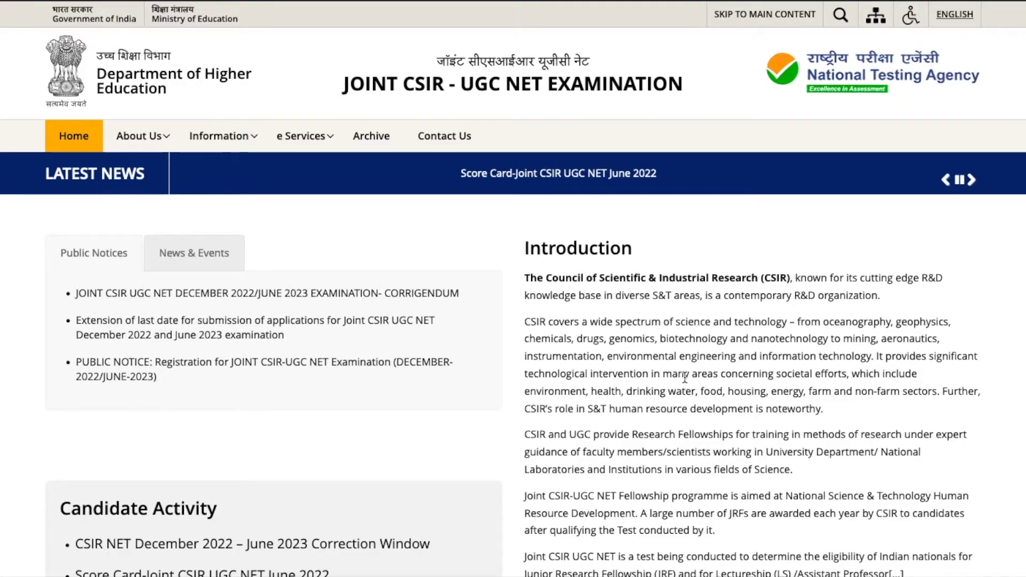
Step: Open the CSIR NET December 2022 – June 2023 Correction Window link and confirm the redirect
scroll(684, 378, "down", 2)
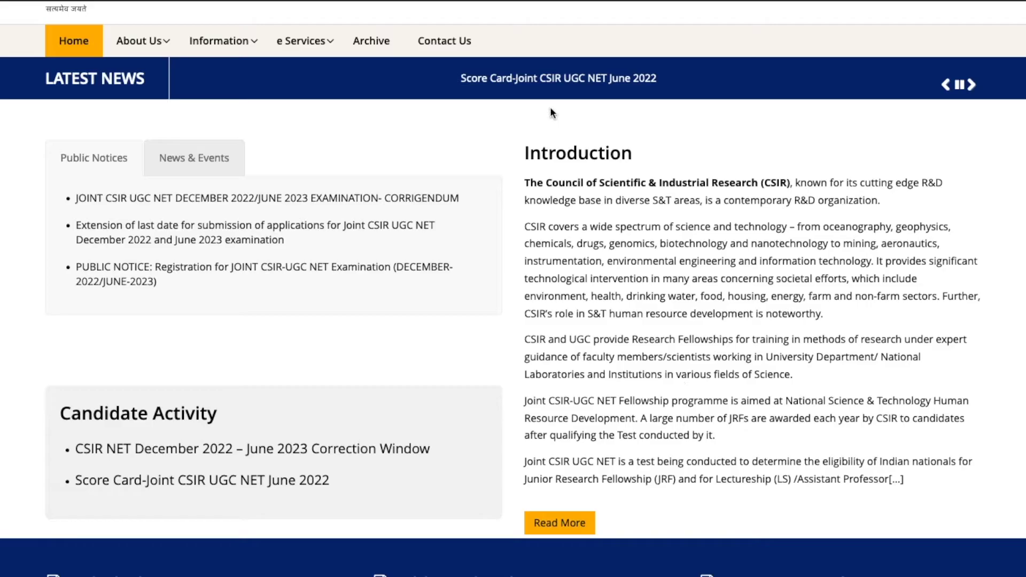
scroll(713, 150, "up", 2)
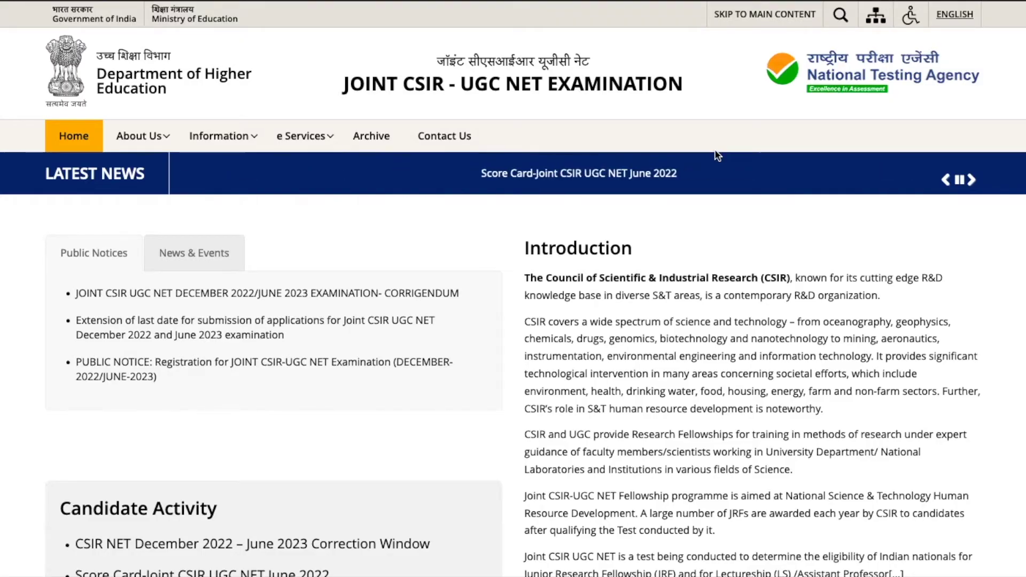
scroll(716, 155, "down", 2)
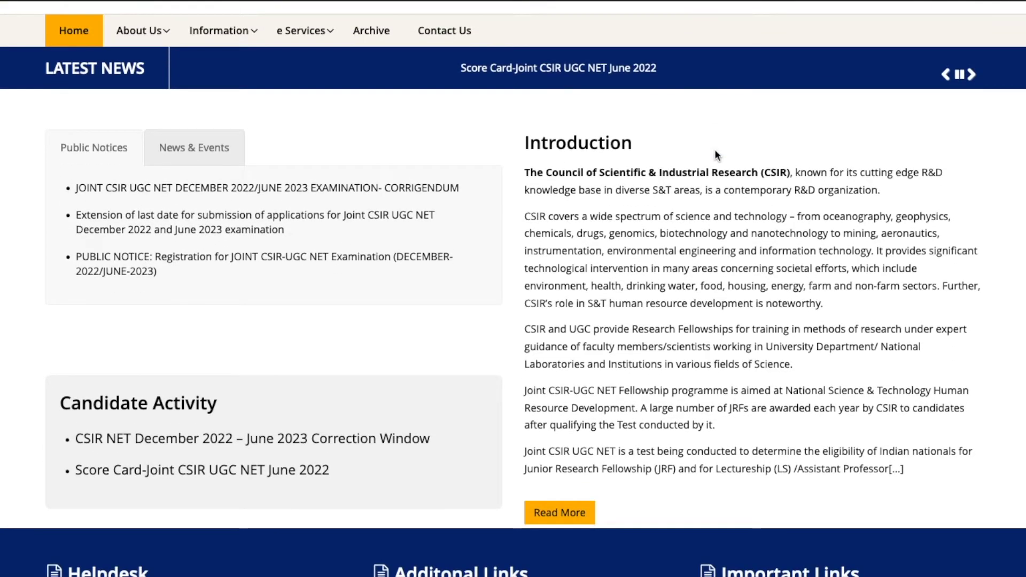
scroll(715, 152, "down", 1)
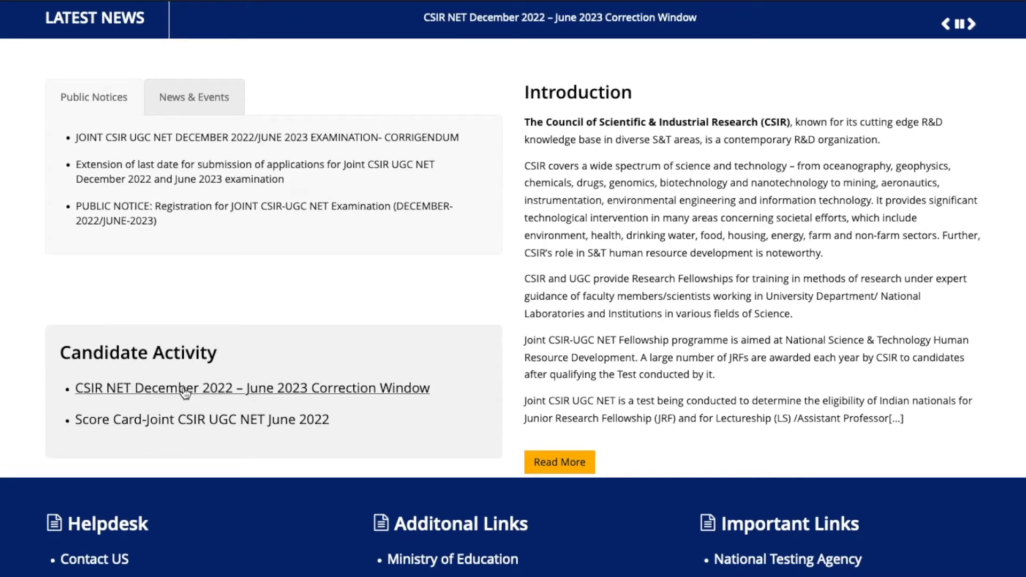
left_click(228, 391)
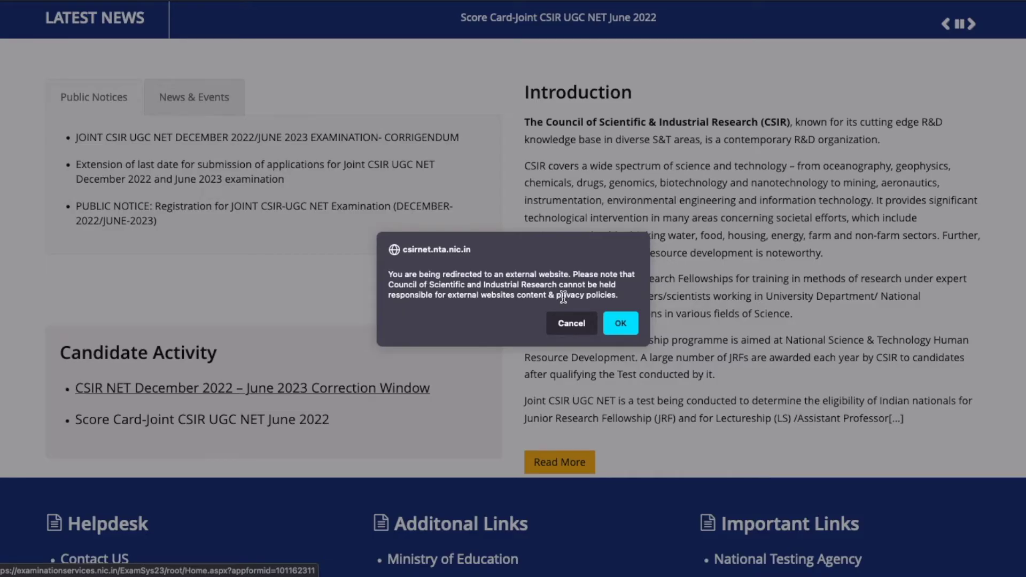
left_click(621, 324)
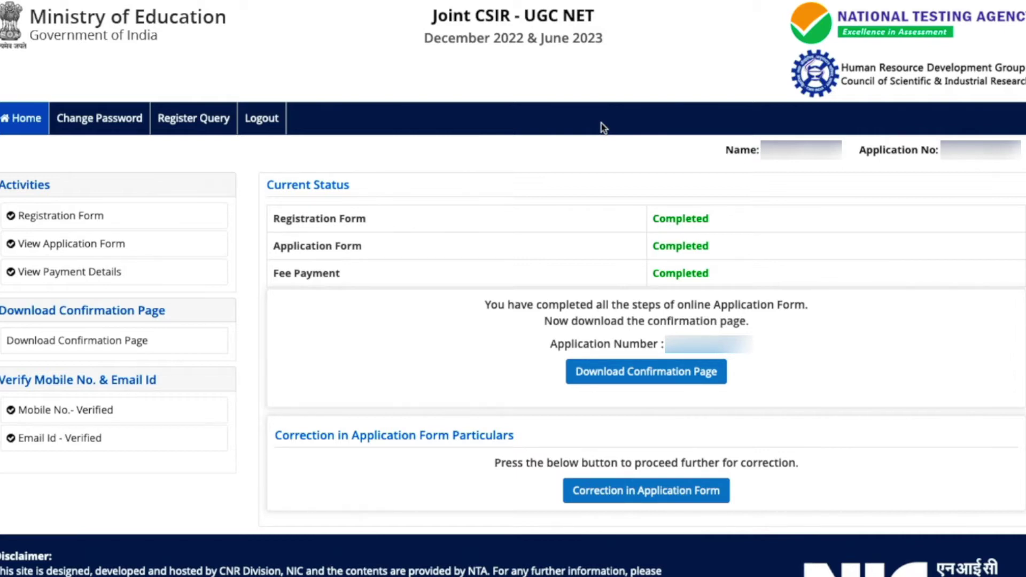
Step: Choose Correction in Application Form and proceed to the online correction of the application
left_click(643, 491)
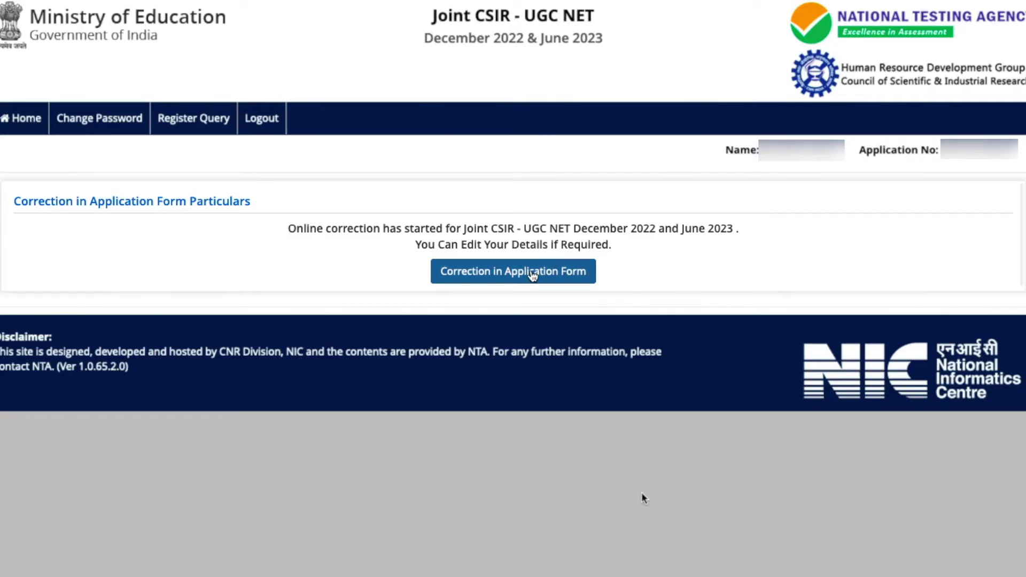
left_click(532, 272)
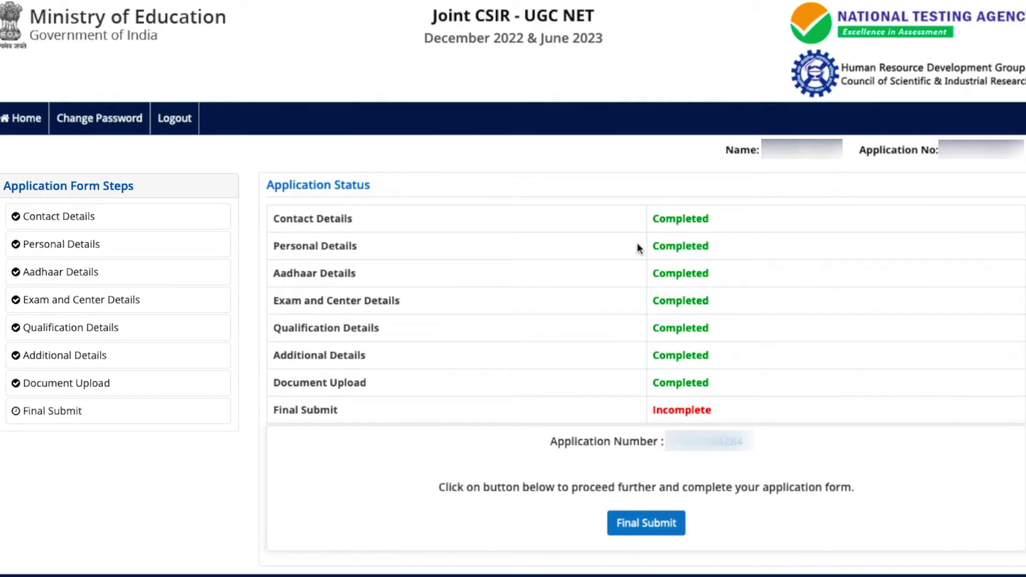
Step: Review the Contact Details step's present address fields, then go to Personal Details
left_click(159, 221)
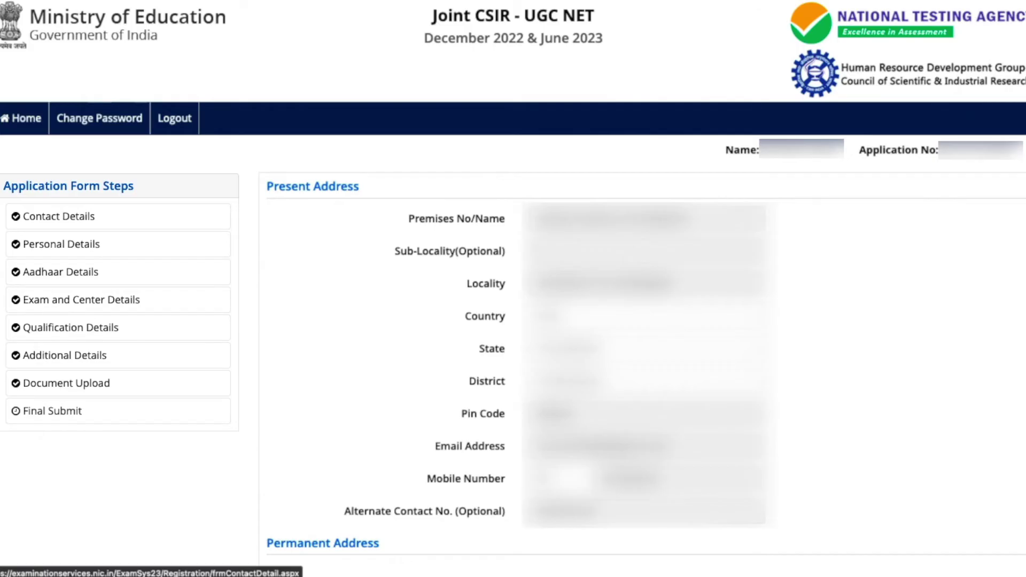
scroll(118, 300, "down", 3)
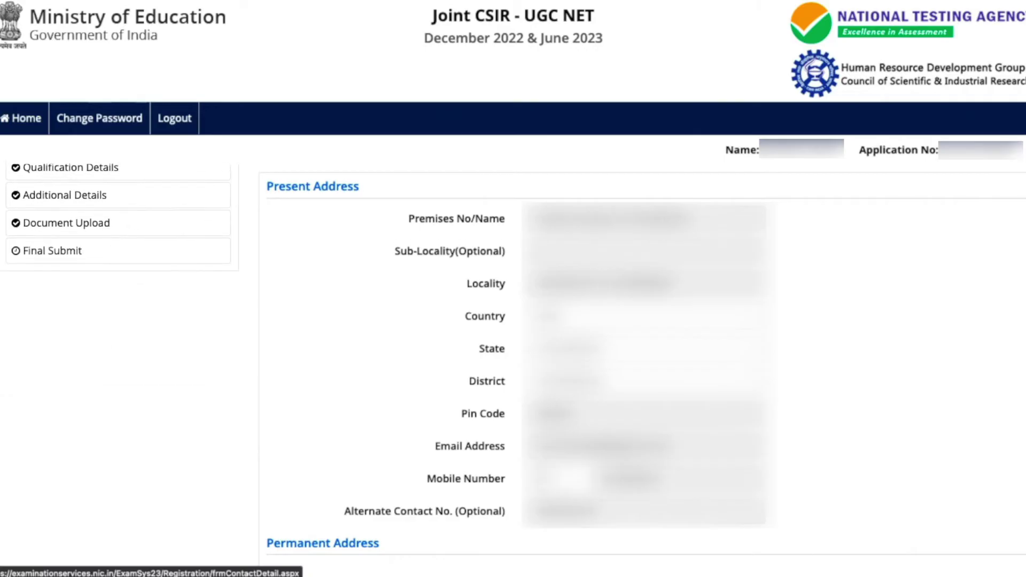
scroll(118, 240, "up", 2)
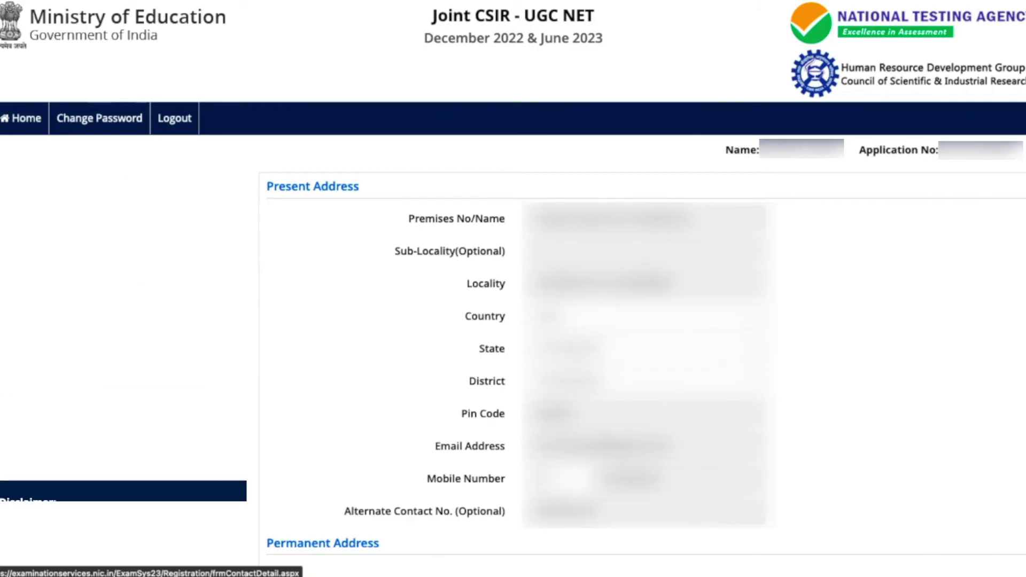
scroll(118, 256, "up", 1)
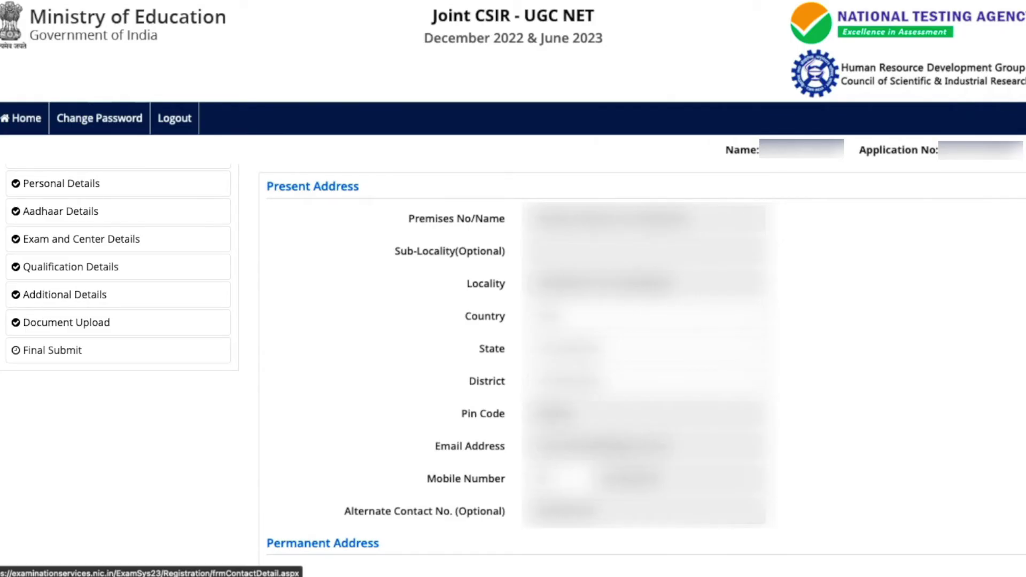
scroll(118, 267, "up", 1)
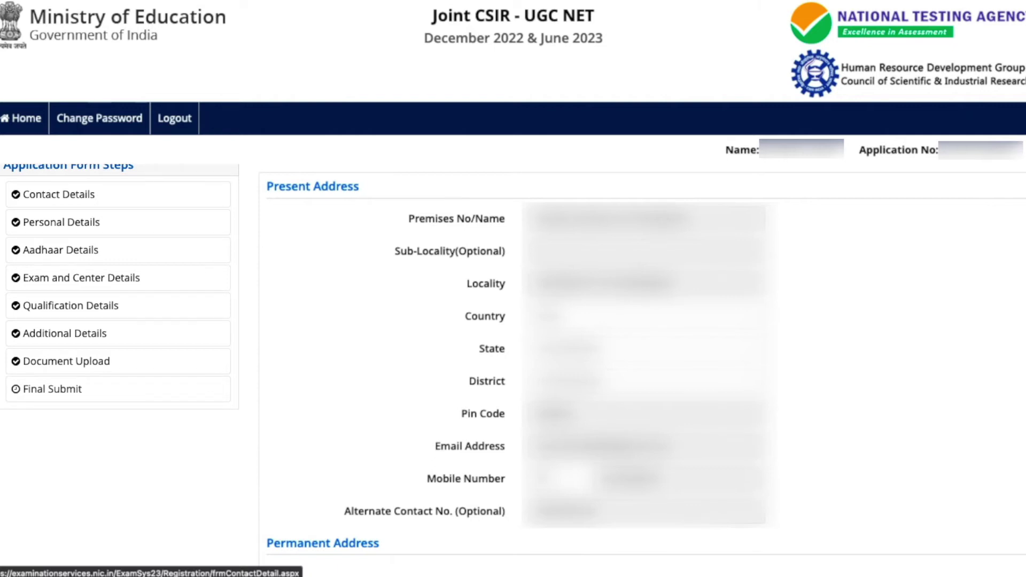
left_click(98, 227)
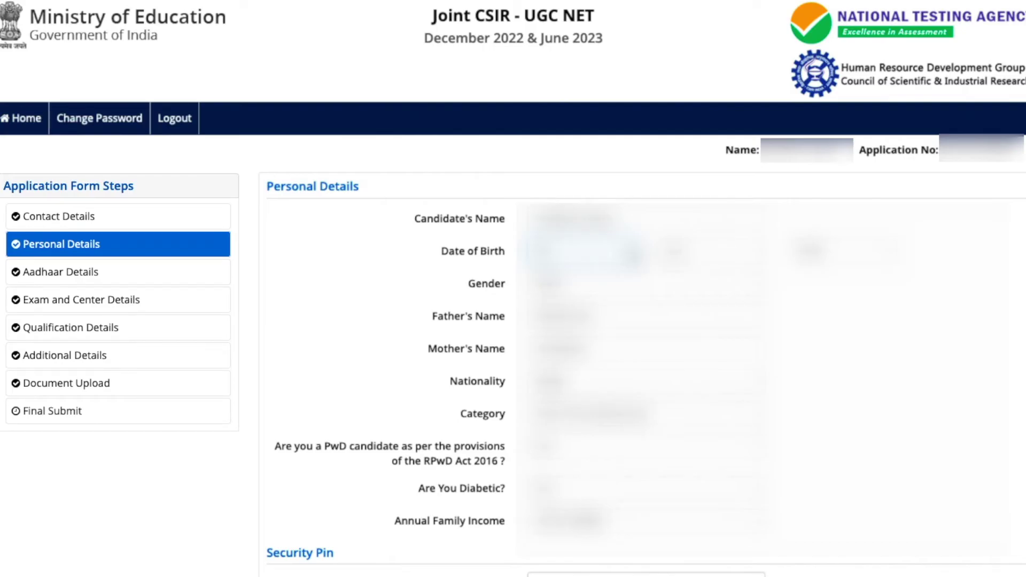
Step: Scroll through the filled Personal Details, then open the Aadhaar Details step
scroll(118, 293, "down", 4)
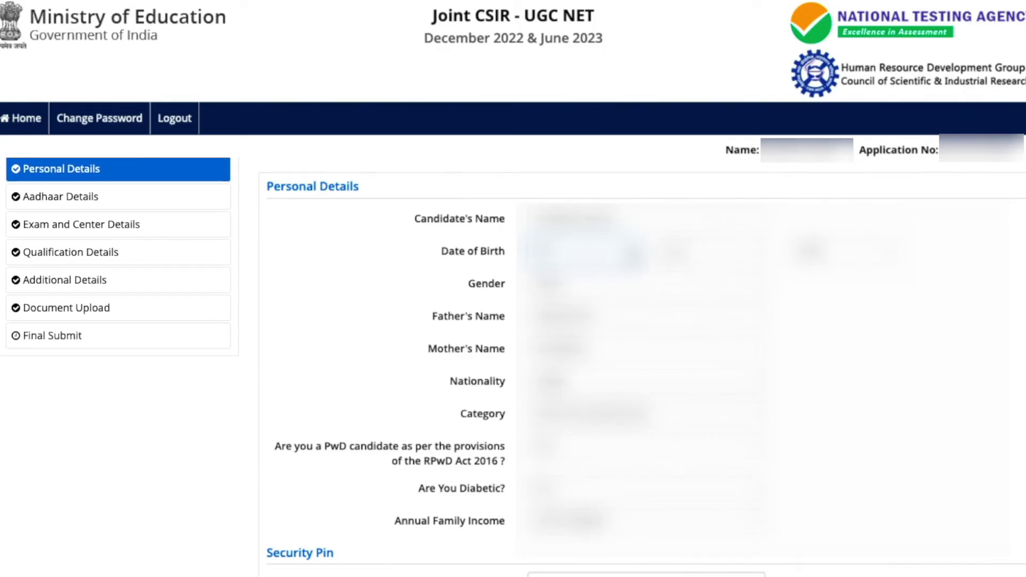
left_click(96, 194)
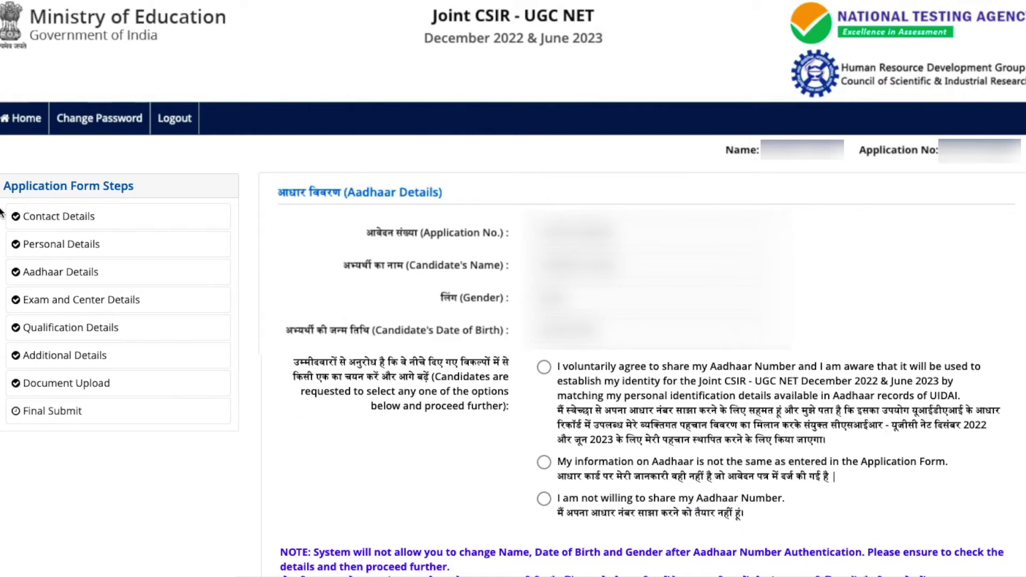
Step: Go to the Exam and Center Details step to see subject, medium and exam cities
left_click(44, 303)
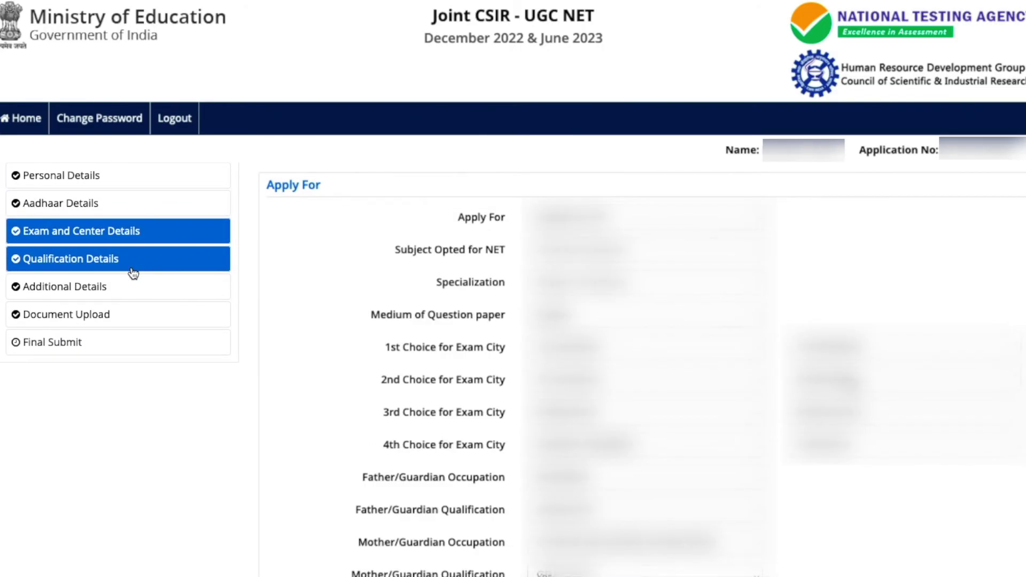
Step: Step through Qualification Details and Additional Details, ending on the three-entry Document Upload table
left_click(132, 269)
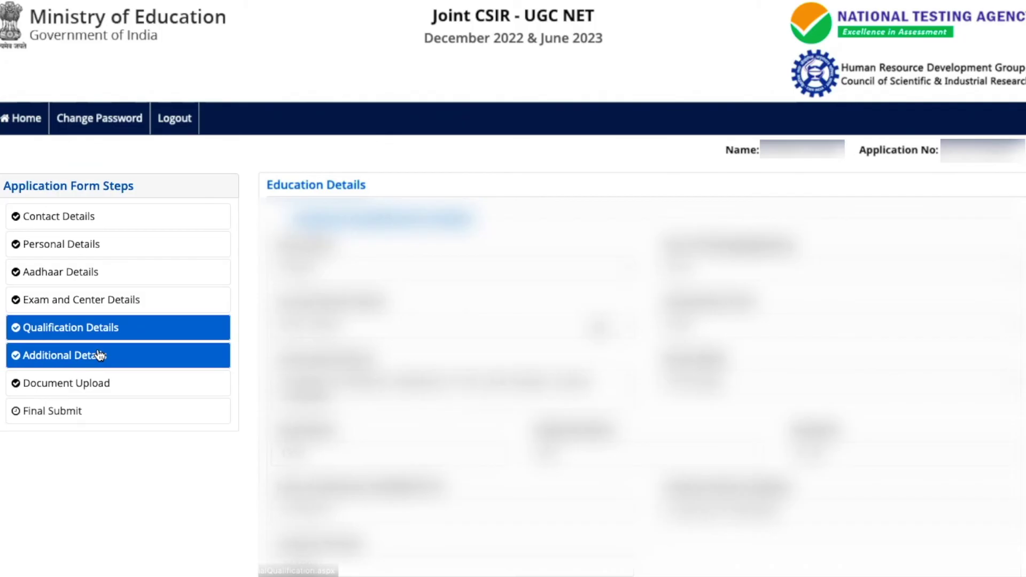
left_click(100, 355)
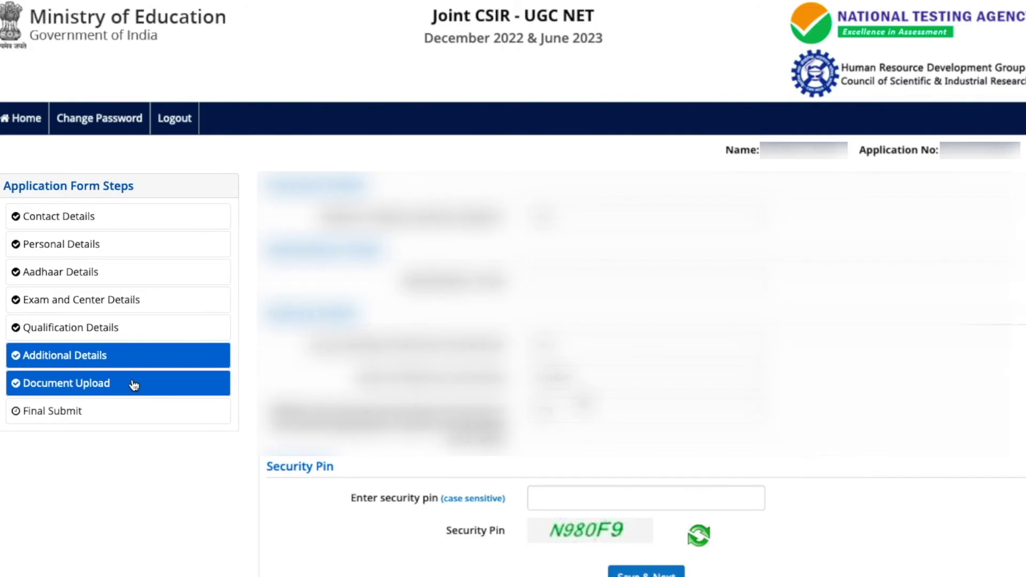
left_click(134, 384)
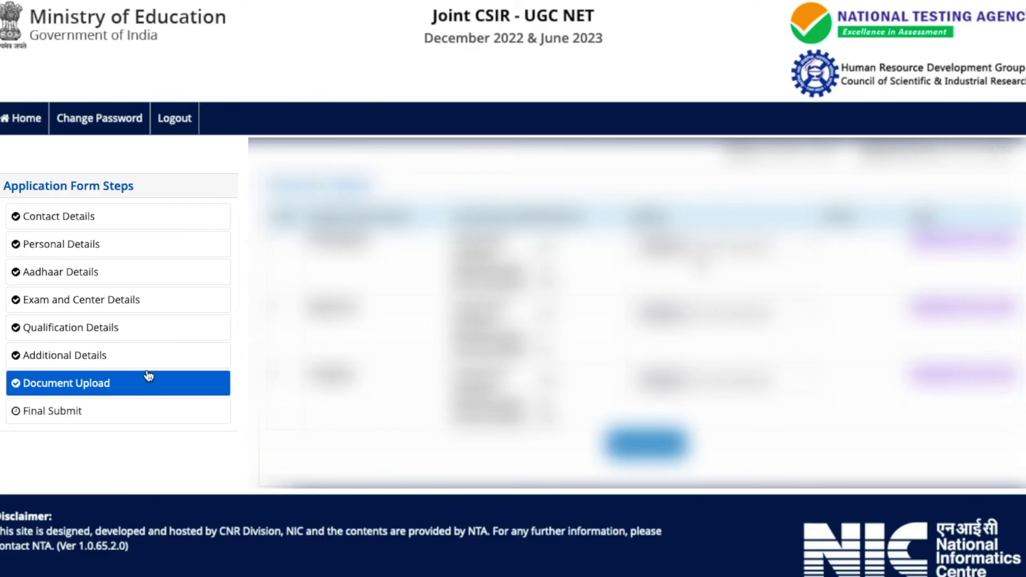
Step: Go to Final Submit and dismiss the 'Review Page !!' notice to read the form
left_click(64, 416)
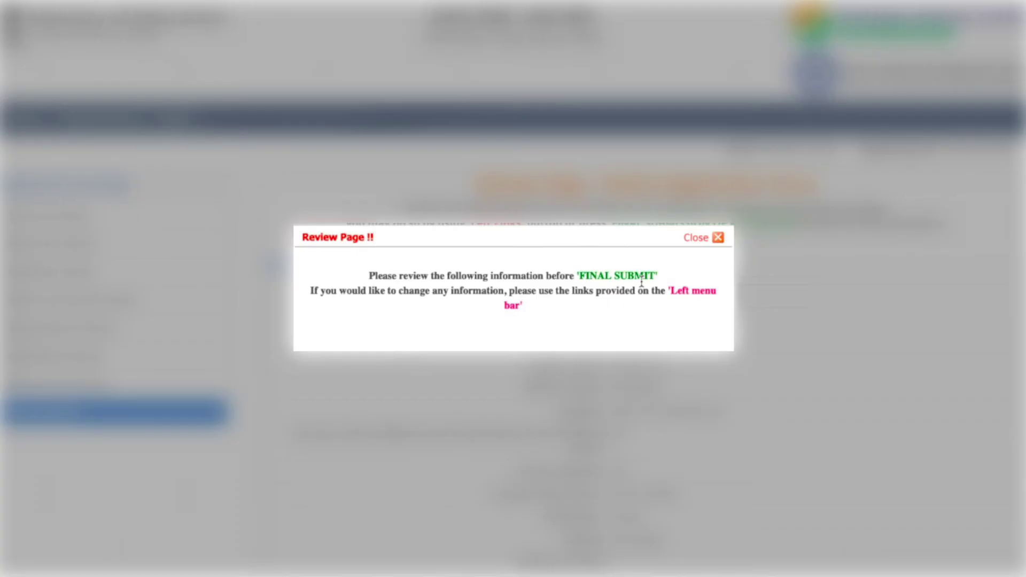
left_click(703, 237)
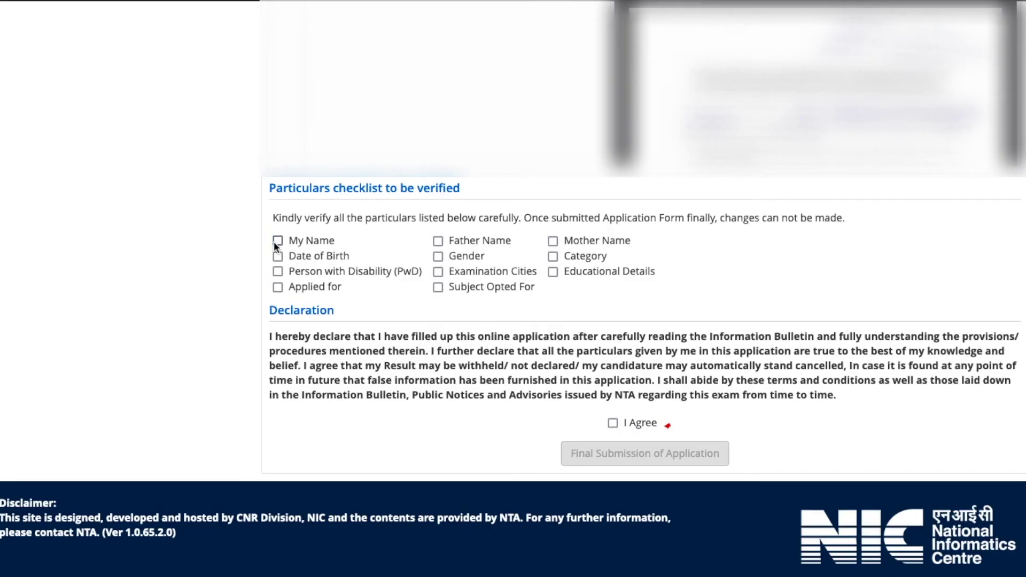
Step: Tick Name, Father Name, Mother Name, Exam Cities, Disability, Applied for, Date of Birth, Educational Details
left_click(278, 240)
left_click(438, 240)
left_click(553, 241)
left_click(438, 271)
left_click(277, 271)
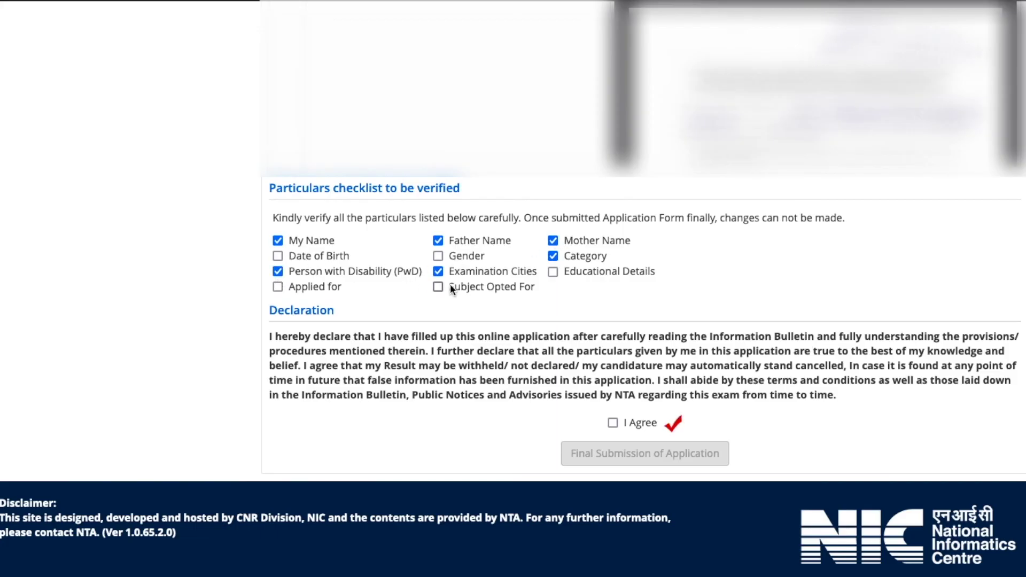
left_click(278, 286)
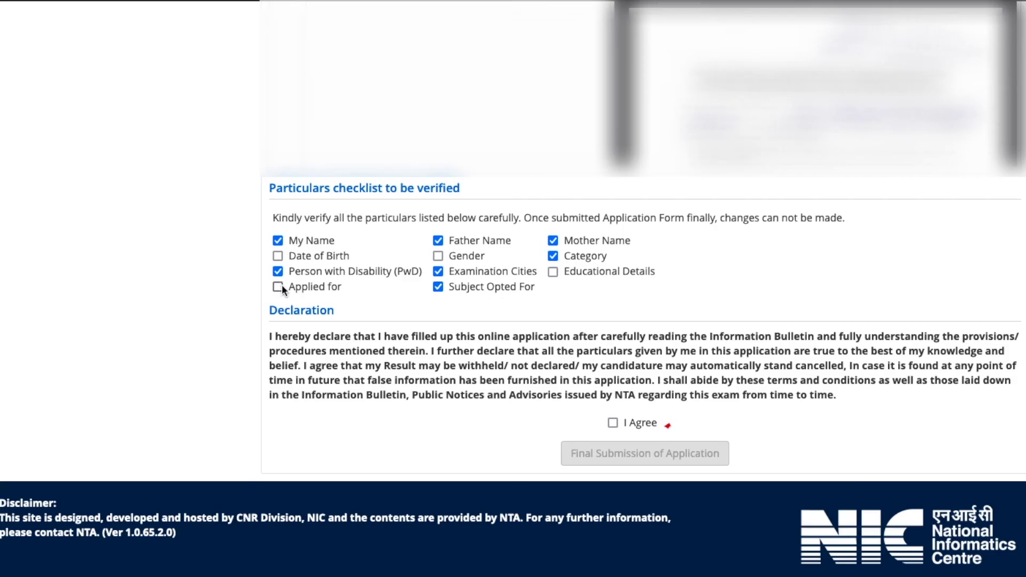
left_click(280, 256)
left_click(460, 271)
Step: Tick Subject Opted For and Gender, re-tick Examination Cities, and check I Agree
left_click(553, 272)
left_click(473, 278)
left_click(473, 279)
left_click(473, 272)
left_click(460, 260)
left_click(453, 254)
left_click(450, 272)
left_click(615, 423)
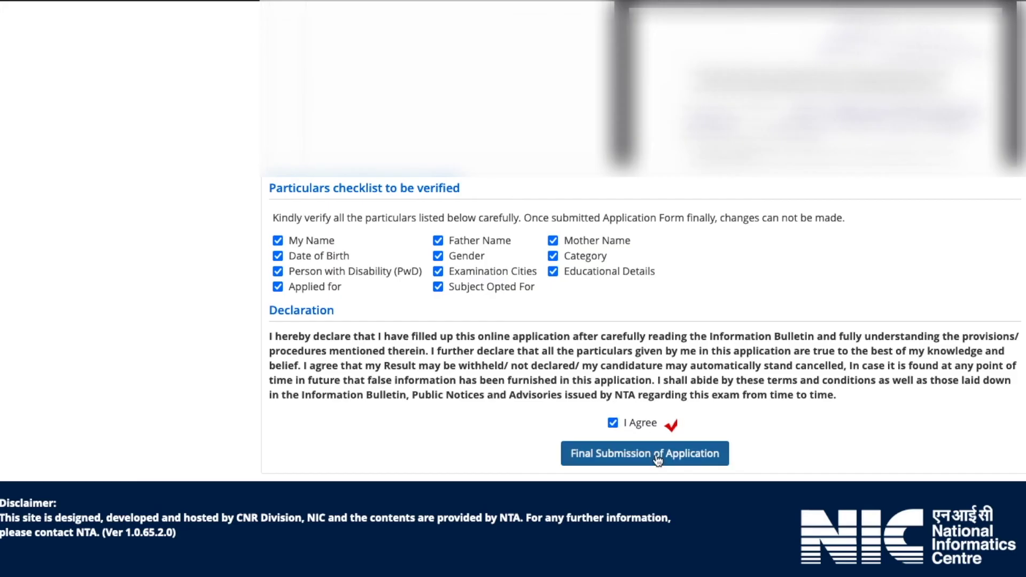